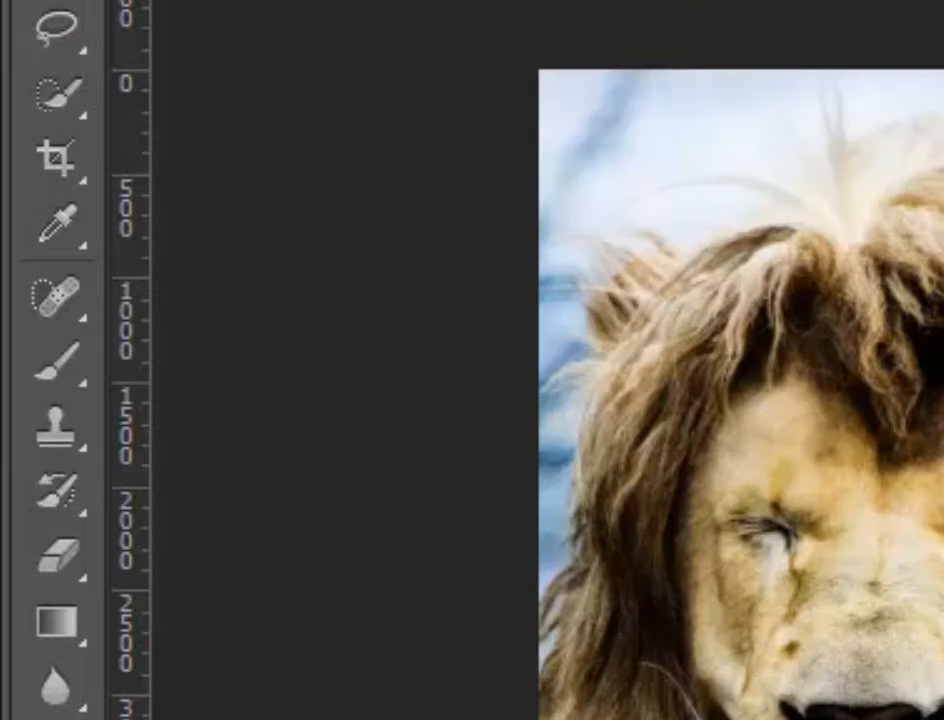
# - Paint black brush strokes beside the lion's nose on Layer 1 copy
pyautogui.click(69, 348)
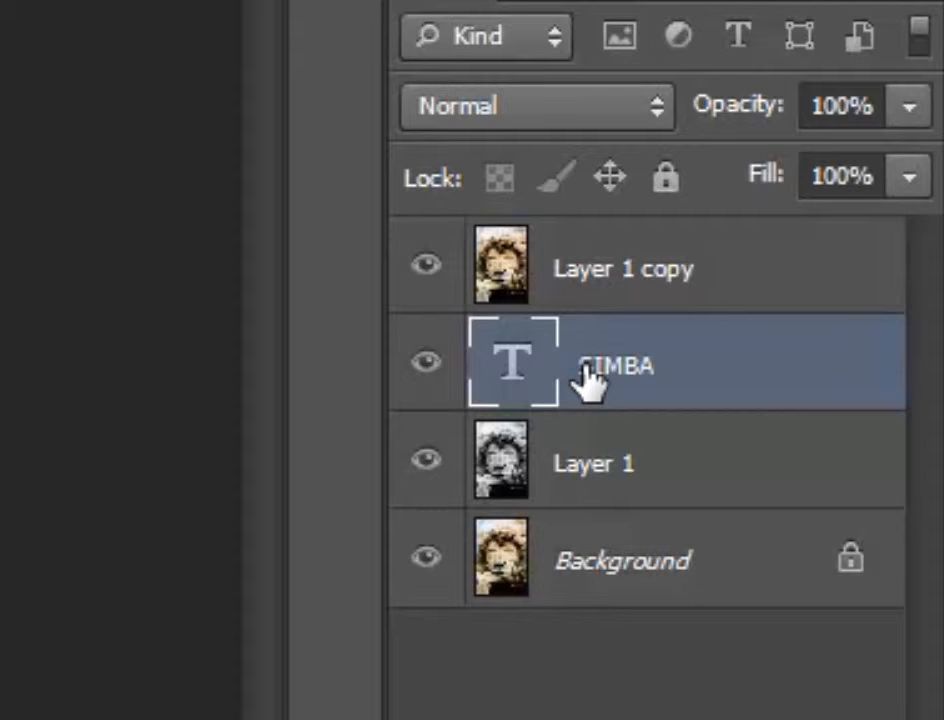
pyautogui.click(638, 277)
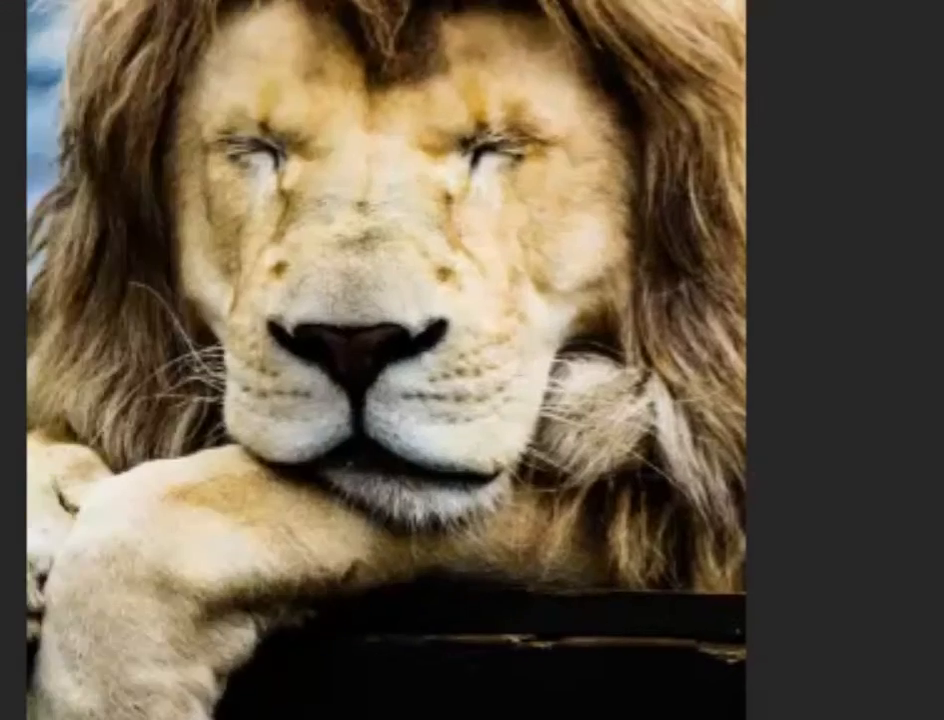
pyautogui.moveTo(544, 348); pyautogui.dragTo(461, 402)
pyautogui.moveTo(579, 396)
pyautogui.mouseDown()
pyautogui.moveTo(421, 379)
pyautogui.moveTo(570, 502)
pyautogui.mouseUp()
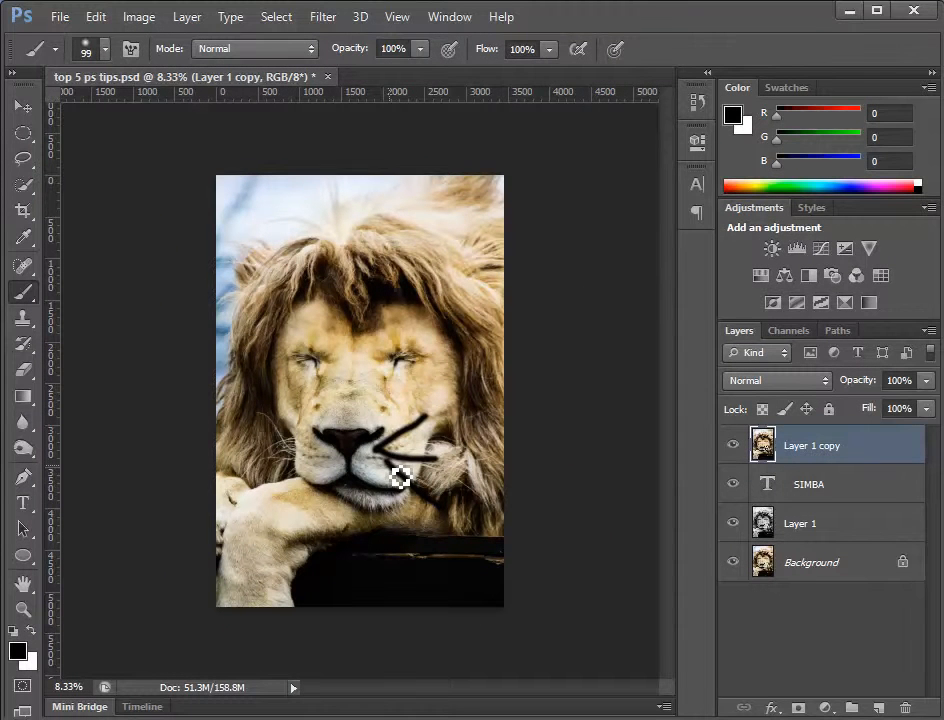
# - Undo the black brush strokes painted on Layer 1 copy
pyautogui.hotkey('ctrl', 'alt', 'z')
pyautogui.hotkey('ctrl', 'alt', 'z')
pyautogui.hotkey('ctrl', 'alt', 'z')
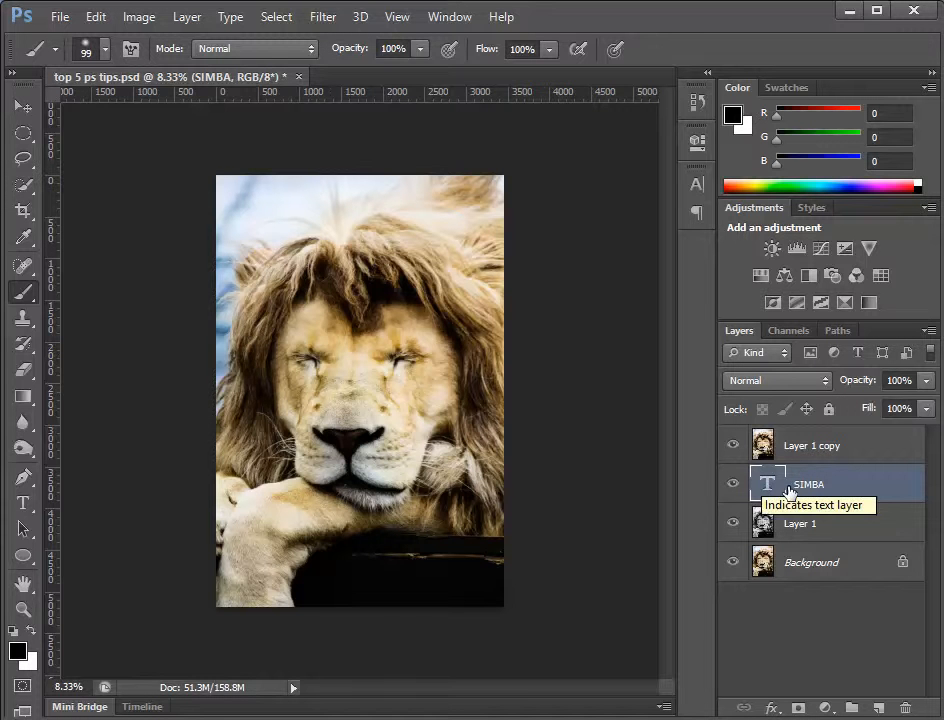
# - Add the text "King to the" in a text box across the upper part of the lion image
pyautogui.click(22, 502)
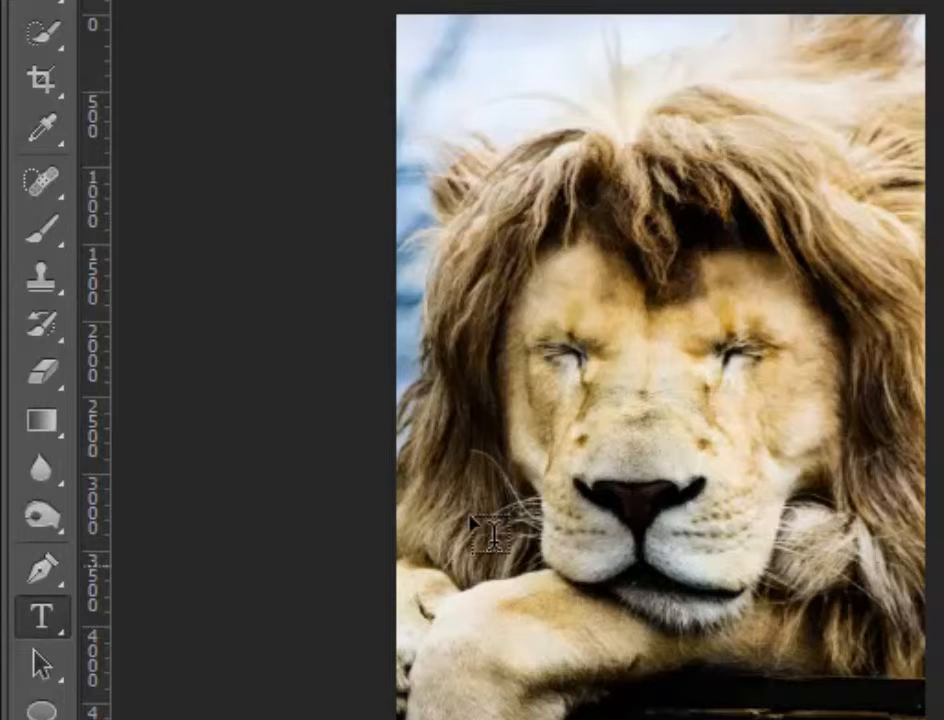
pyautogui.moveTo(445, 37); pyautogui.dragTo(854, 136)
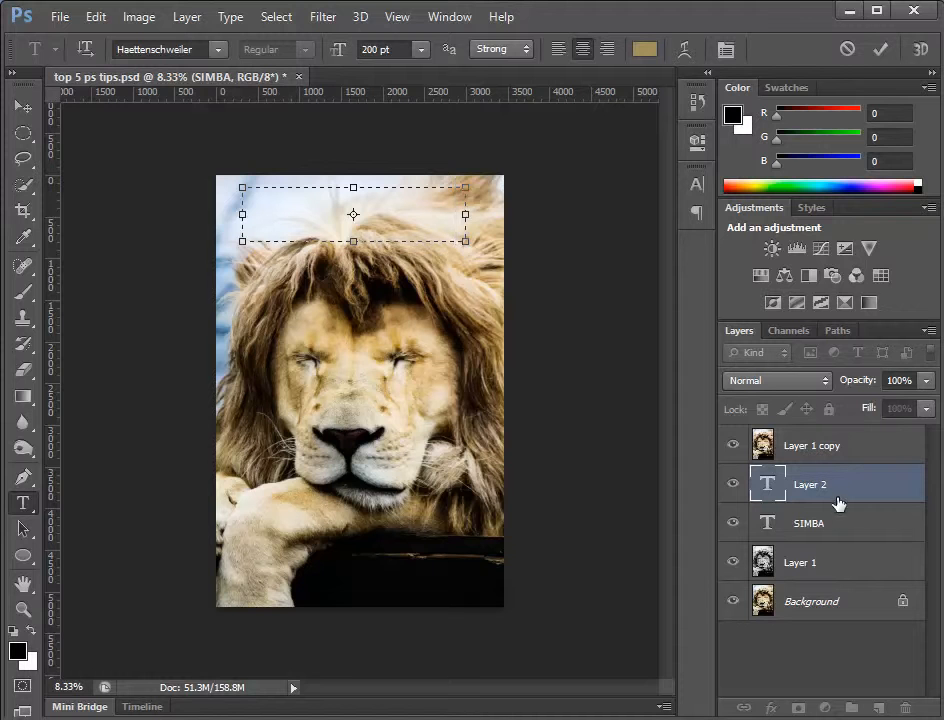
pyautogui.click(884, 50)
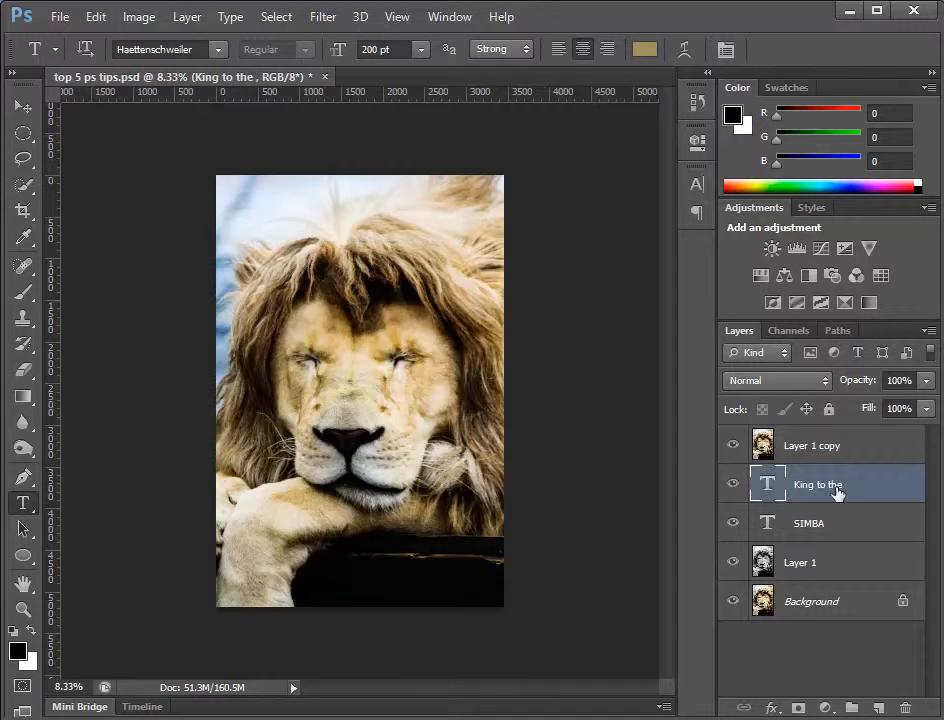
# - Move the "King to the" text layer above Layer 1 copy, and delete it
pyautogui.moveTo(836, 491); pyautogui.dragTo(838, 455)
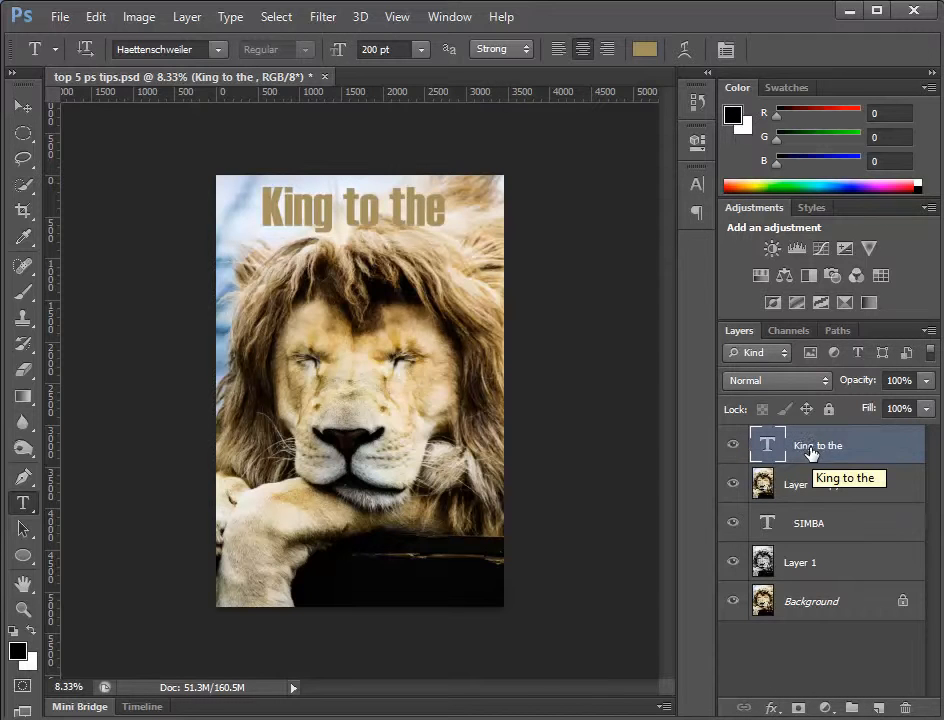
pyautogui.moveTo(830, 450); pyautogui.dragTo(910, 707)
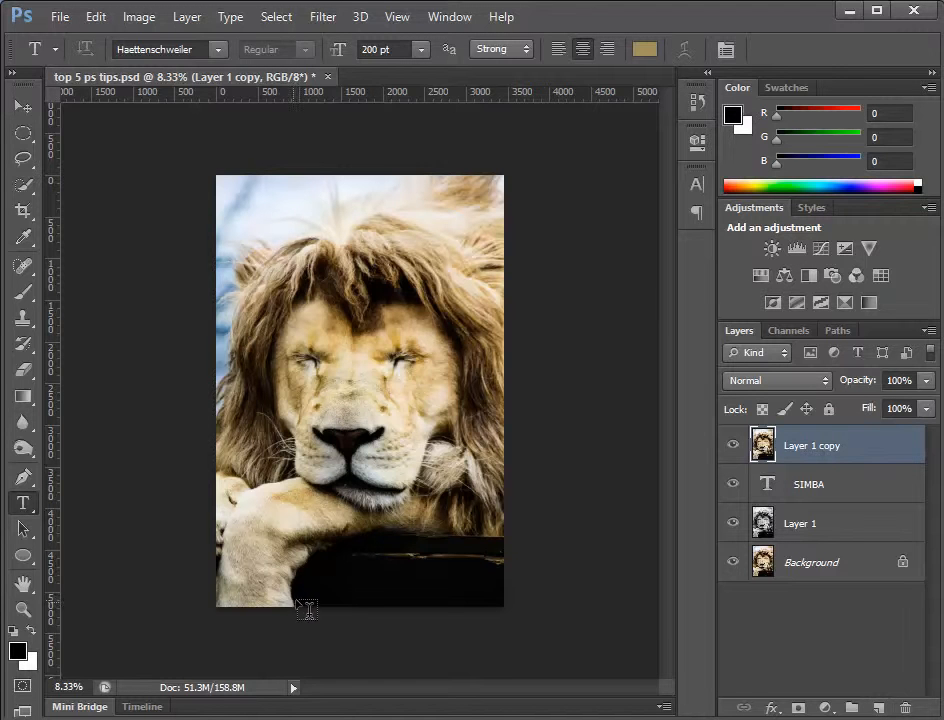
# - Quick-select a small area of the lion's left-hand eye, and draw a black-to-transparent gradient over it on a new layer
pyautogui.click(28, 188)
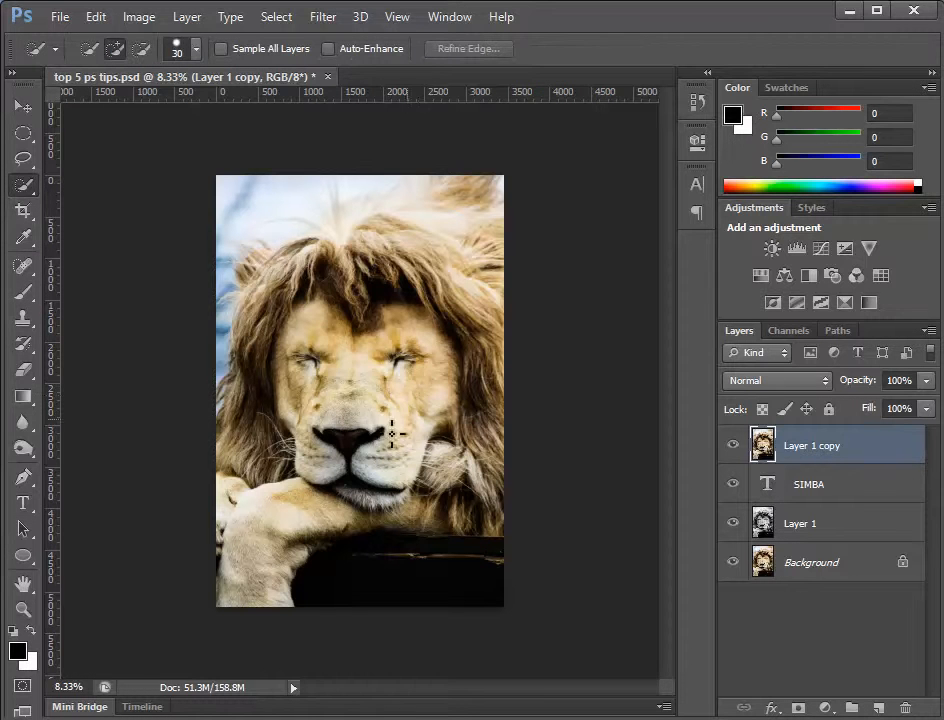
pyautogui.click(316, 363)
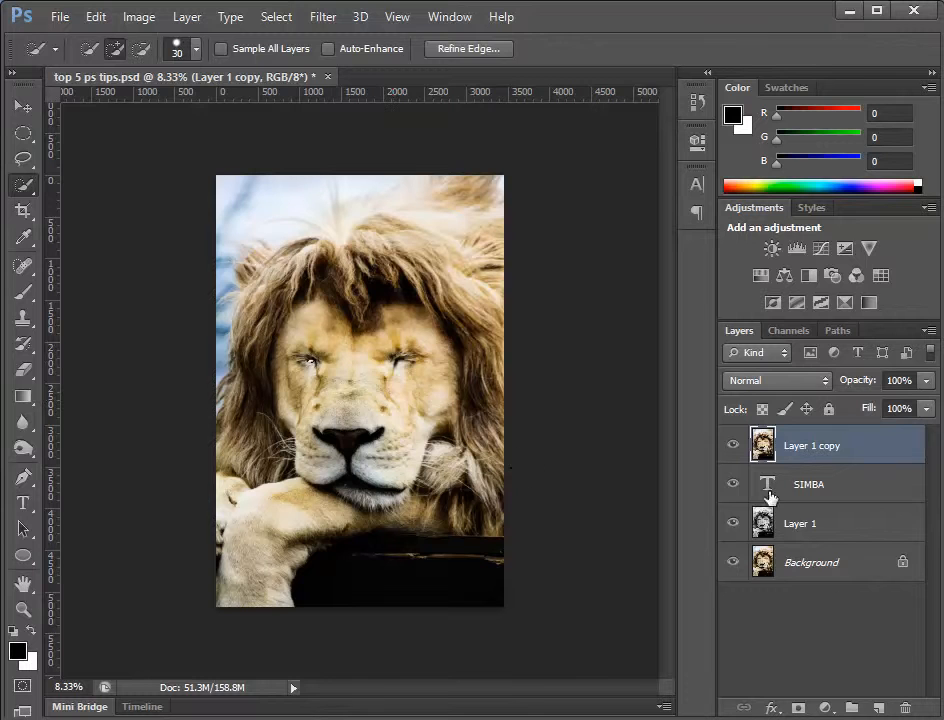
pyautogui.click(879, 709)
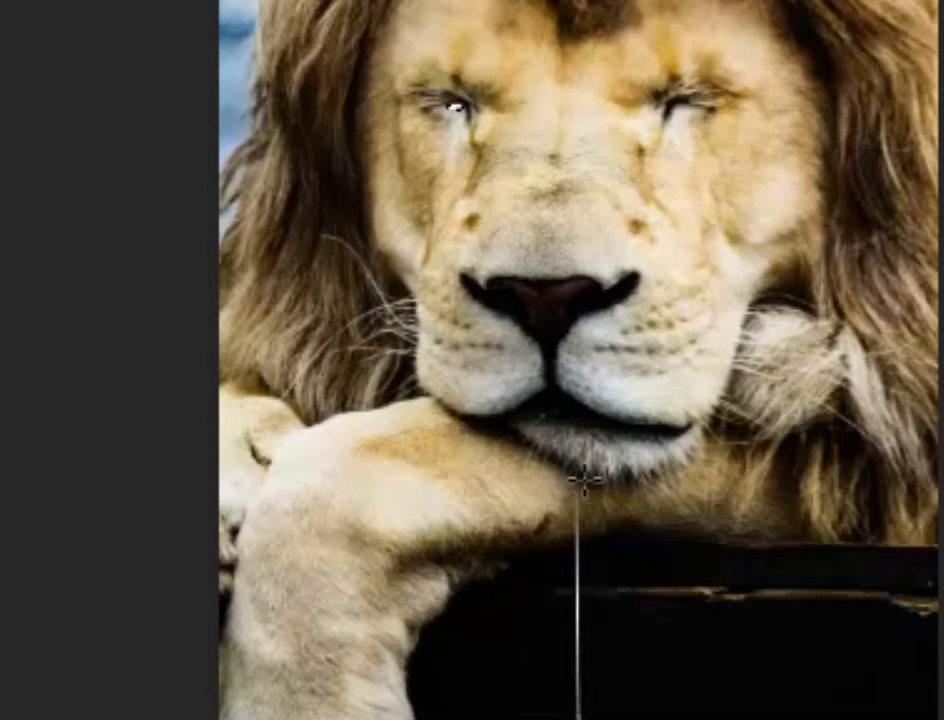
pyautogui.moveTo(496, 718); pyautogui.dragTo(508, 2)
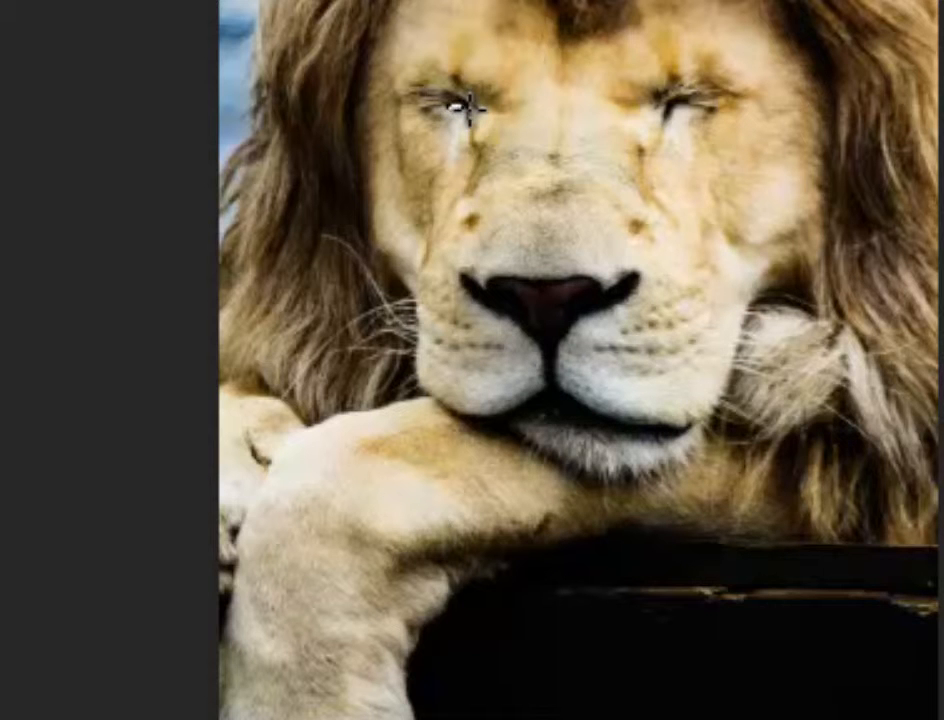
pyautogui.press('v')
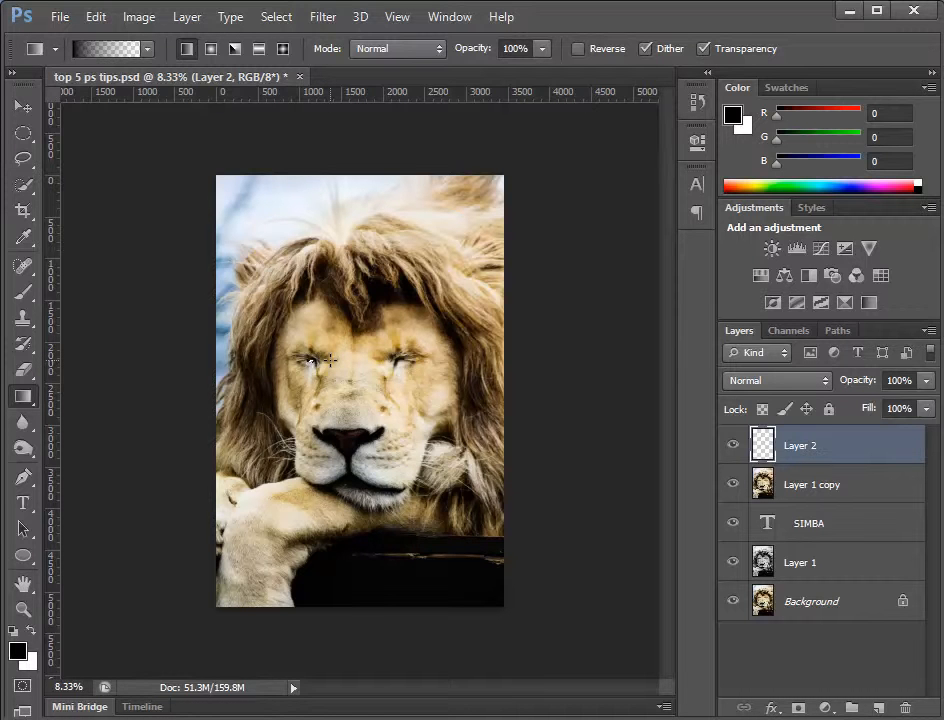
# - Clear the selection and draw a black-to-transparent gradient upward from the image's lower edge on Layer 2
pyautogui.click(277, 18)
pyautogui.click(297, 62)
pyautogui.moveTo(361, 608); pyautogui.dragTo(364, 527)
pyautogui.moveTo(343, 600); pyautogui.dragTo(346, 484)
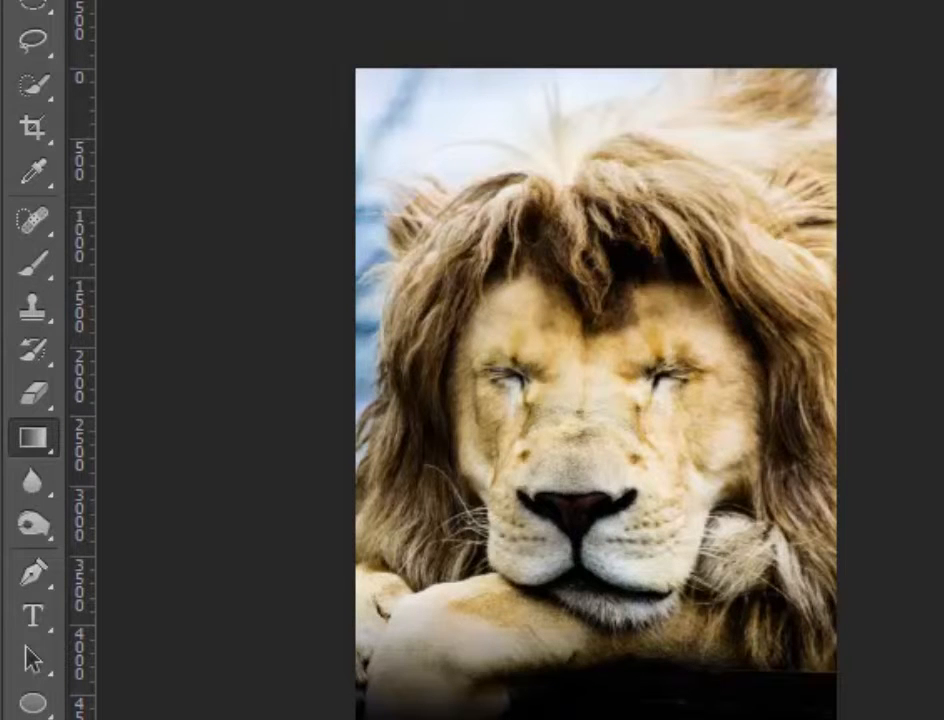
# - Squash the gradient on Layer 2 from above to about the lowest quarter of the image, and apply the transformation
pyautogui.hotkey('ctrl', 't')
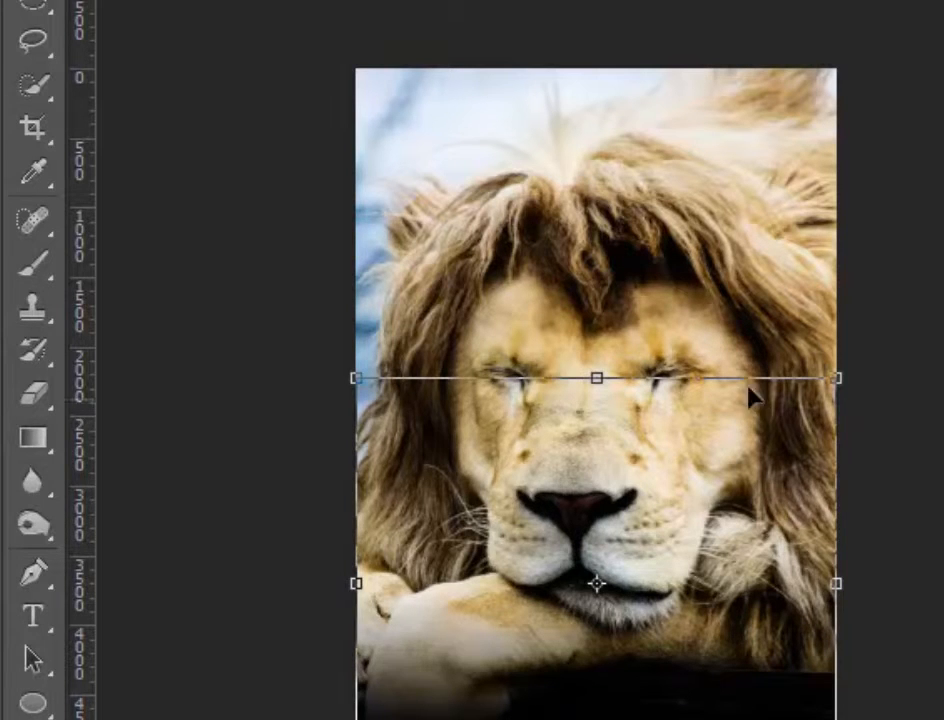
pyautogui.moveTo(595, 378); pyautogui.dragTo(596, 581)
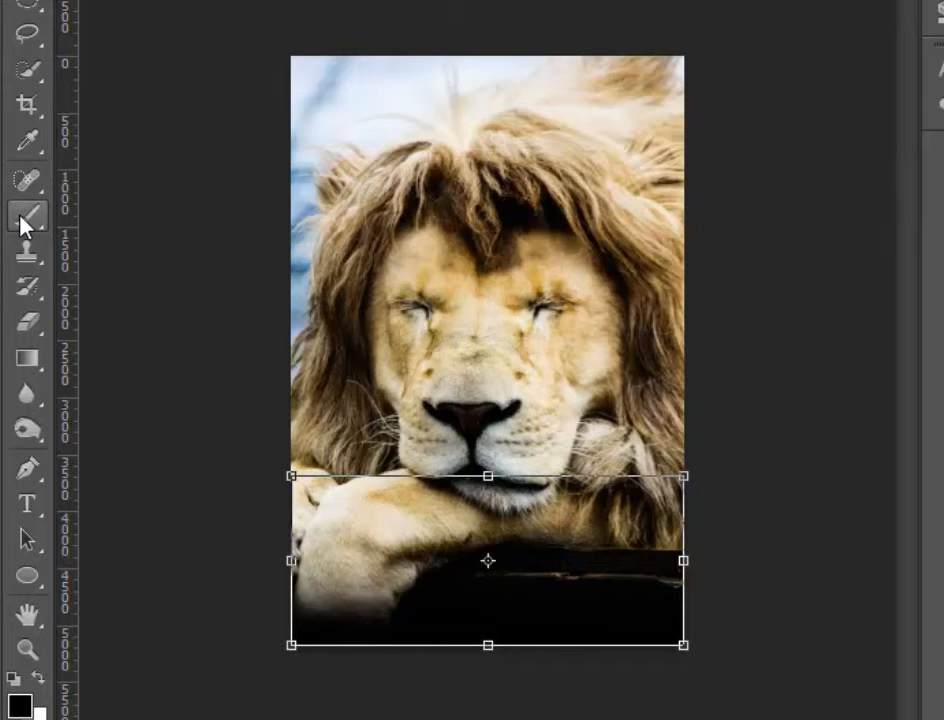
pyautogui.click(22, 226)
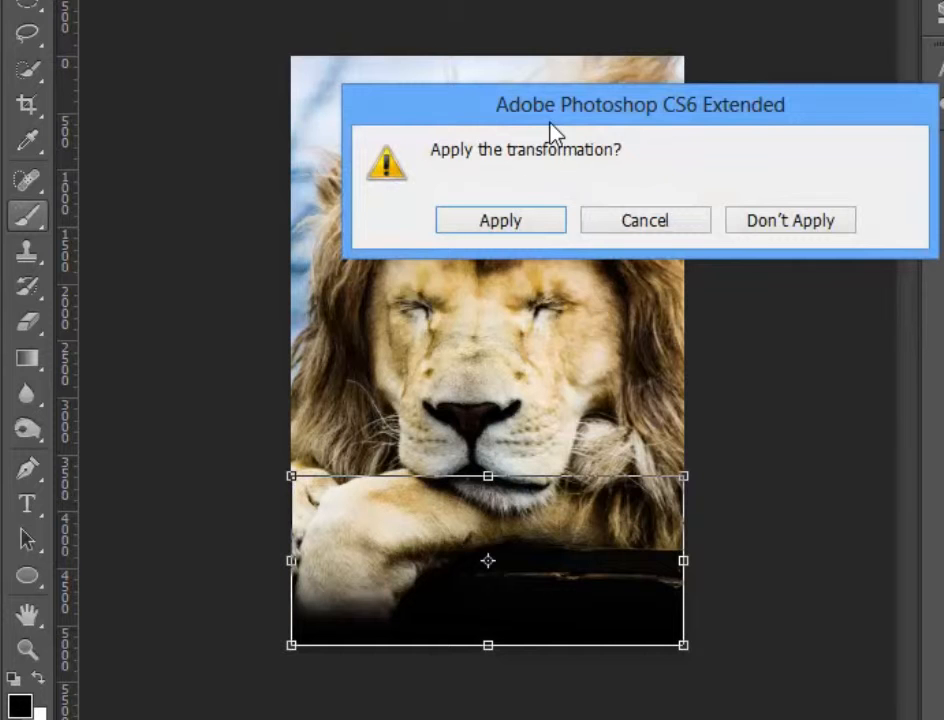
pyautogui.click(518, 224)
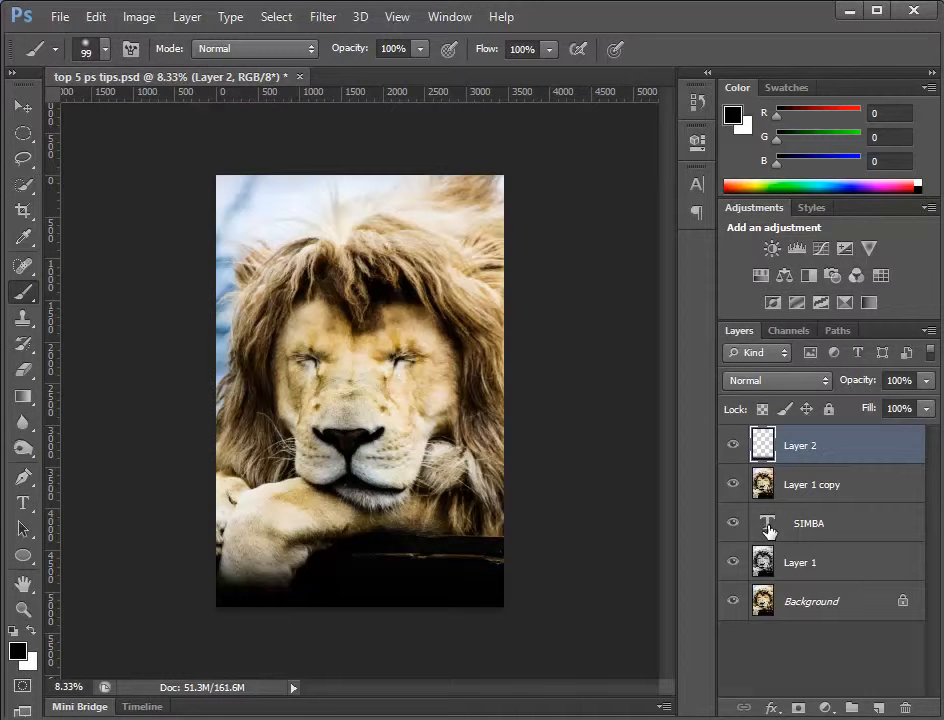
pyautogui.click(23, 503)
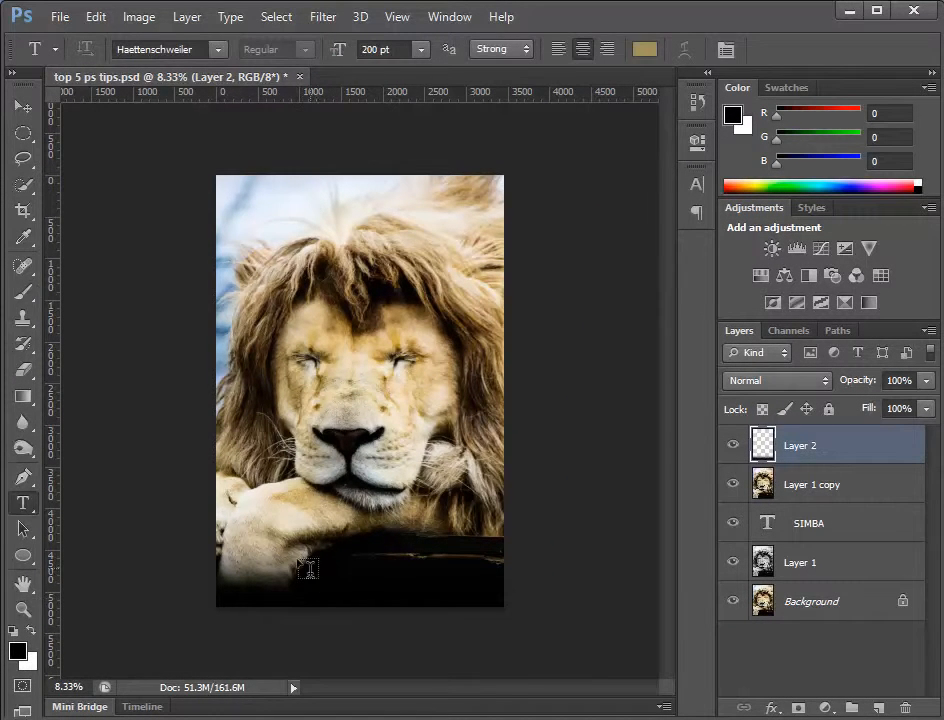
pyautogui.moveTo(245, 532); pyautogui.dragTo(466, 586)
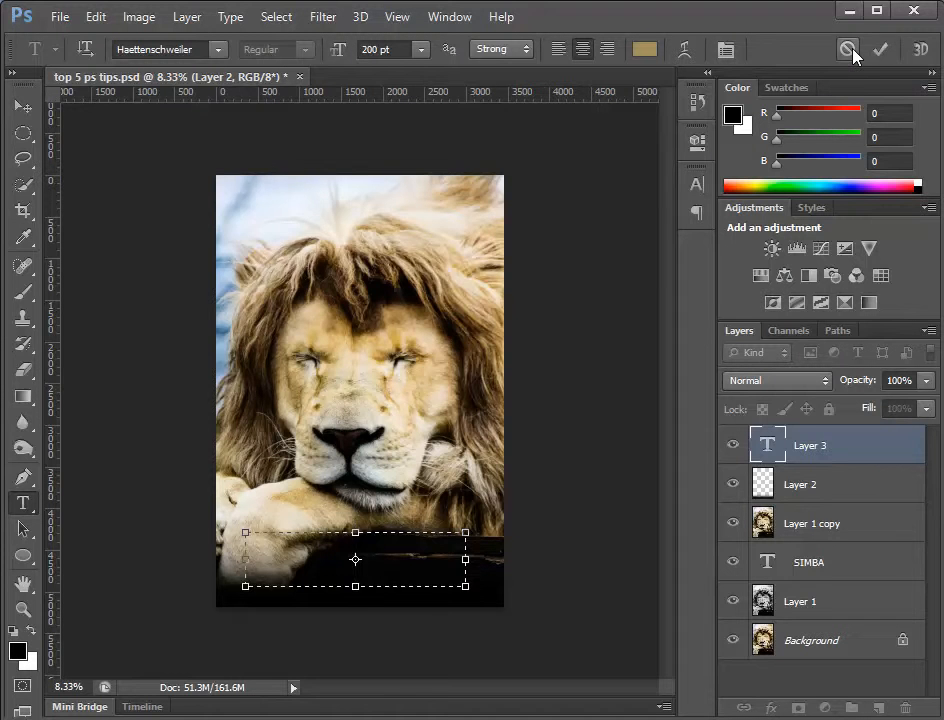
pyautogui.click(849, 50)
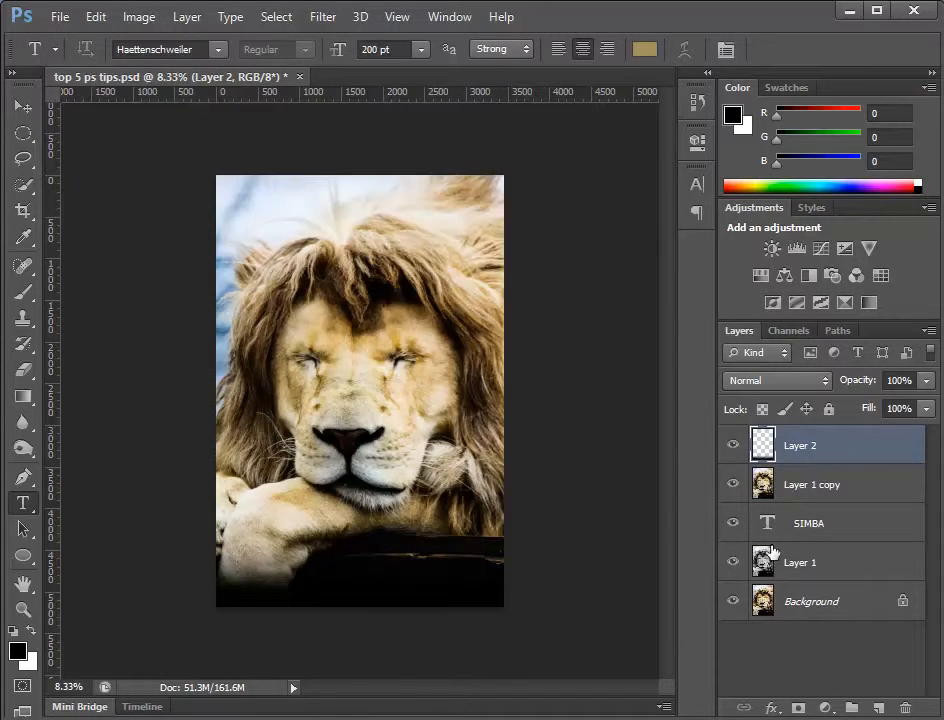
# - Raise the SIMBA text layer above Layer 1 copy and position the text over the lion's chin and paw
pyautogui.click(835, 535)
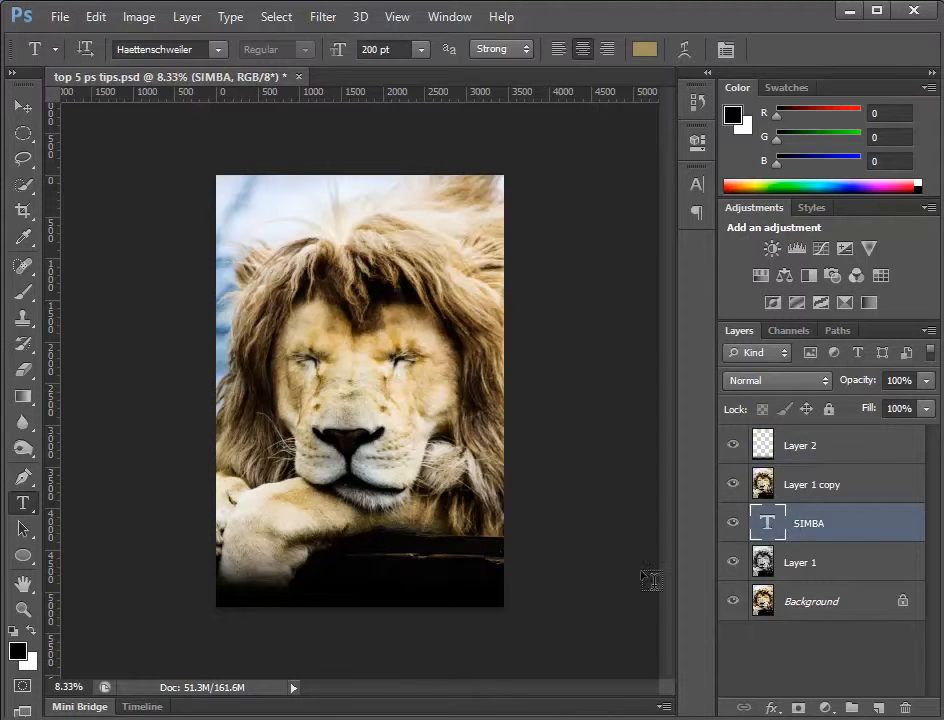
pyautogui.click(22, 106)
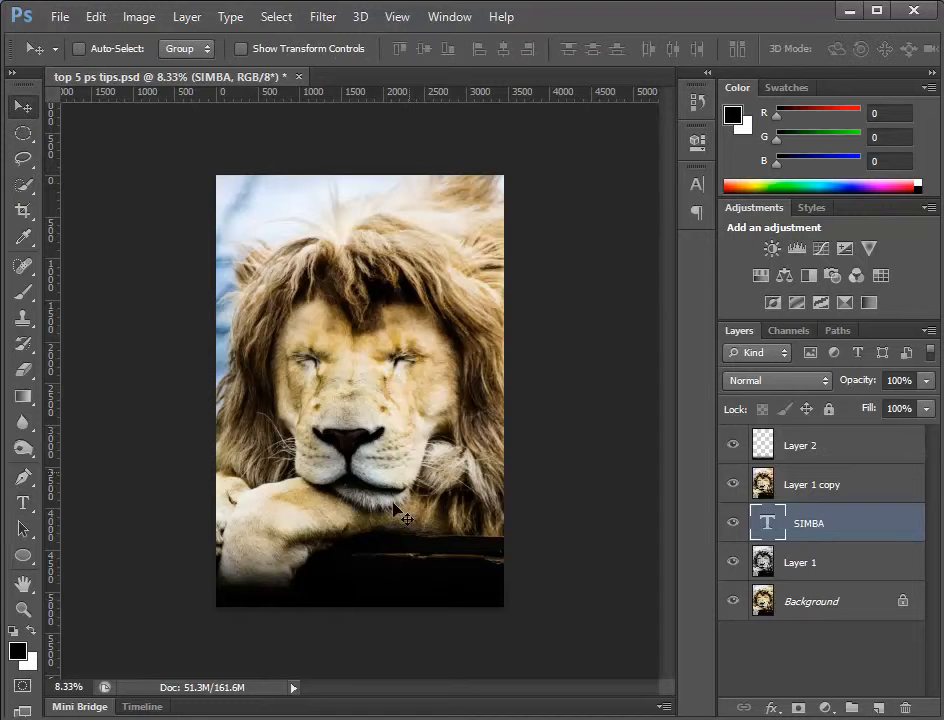
pyautogui.moveTo(341, 573); pyautogui.dragTo(357, 556)
pyautogui.moveTo(791, 531); pyautogui.dragTo(791, 466)
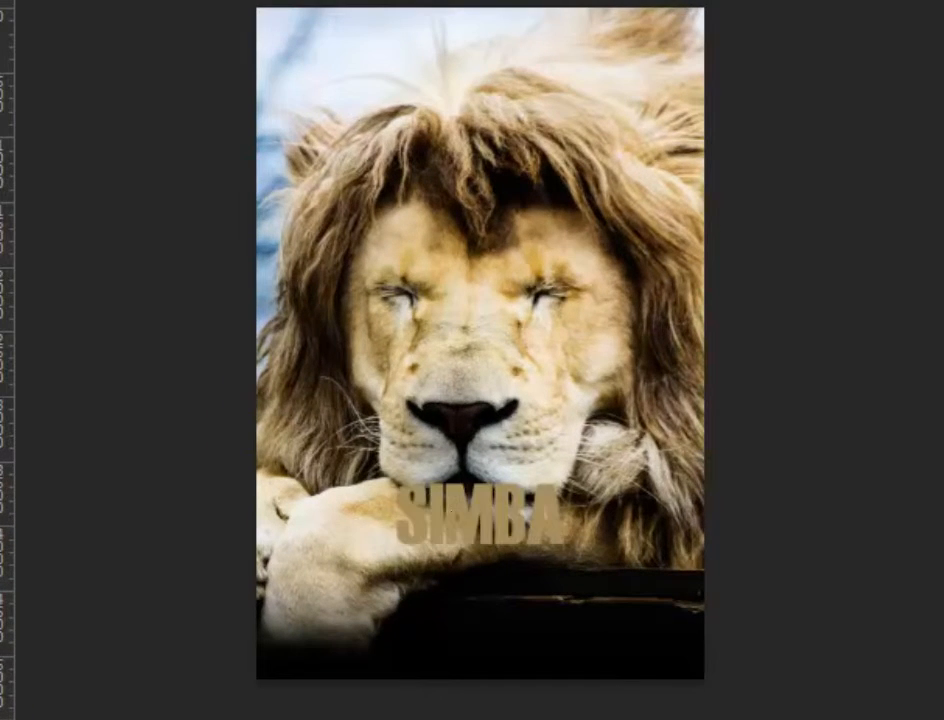
pyautogui.moveTo(308, 502); pyautogui.dragTo(376, 502)
pyautogui.moveTo(571, 521); pyautogui.dragTo(436, 527)
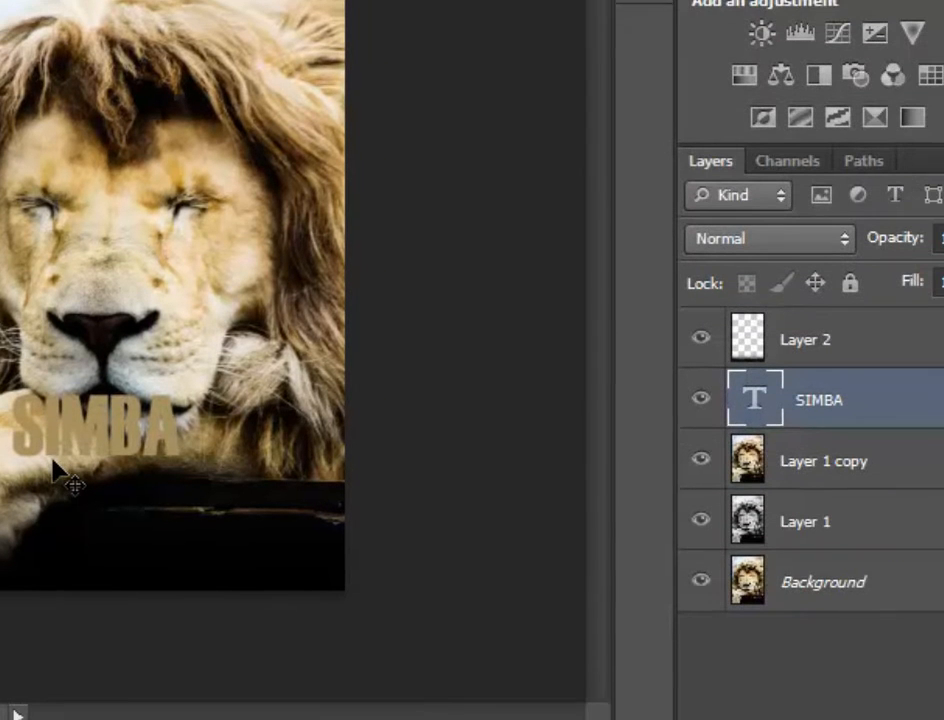
# - Set the colour of the whole SIMBA text to white
pyautogui.doubleClick(755, 400)
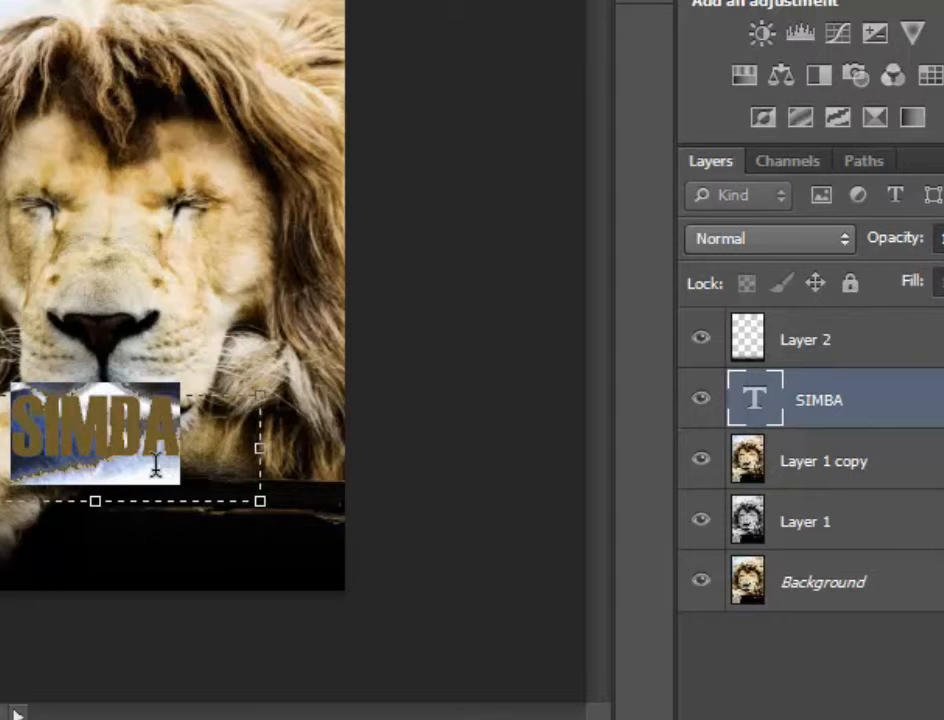
pyautogui.moveTo(195, 425); pyautogui.dragTo(8, 430)
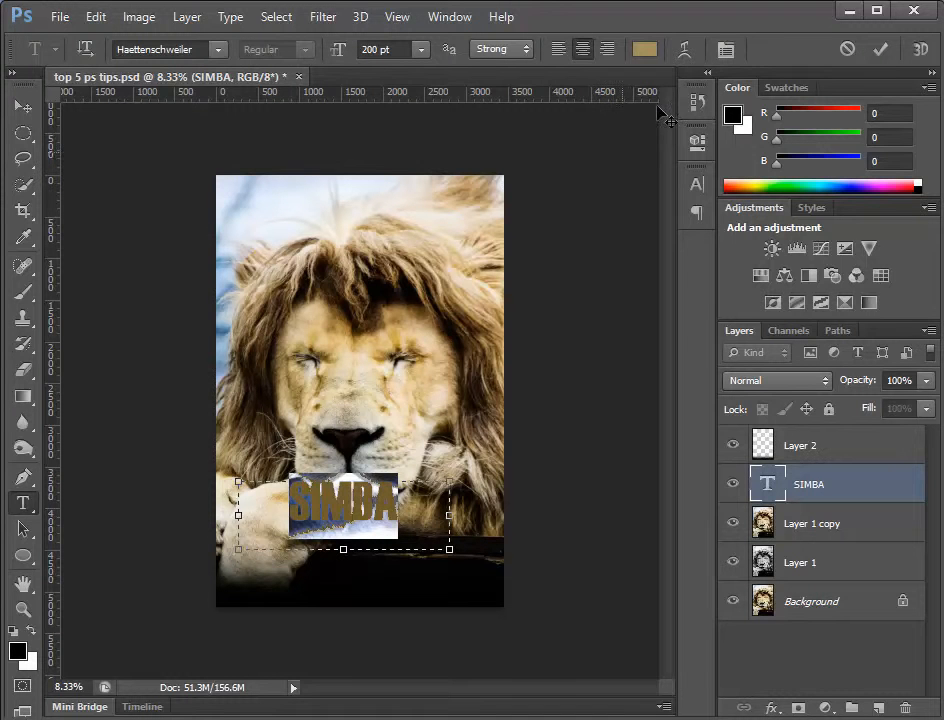
pyautogui.click(723, 52)
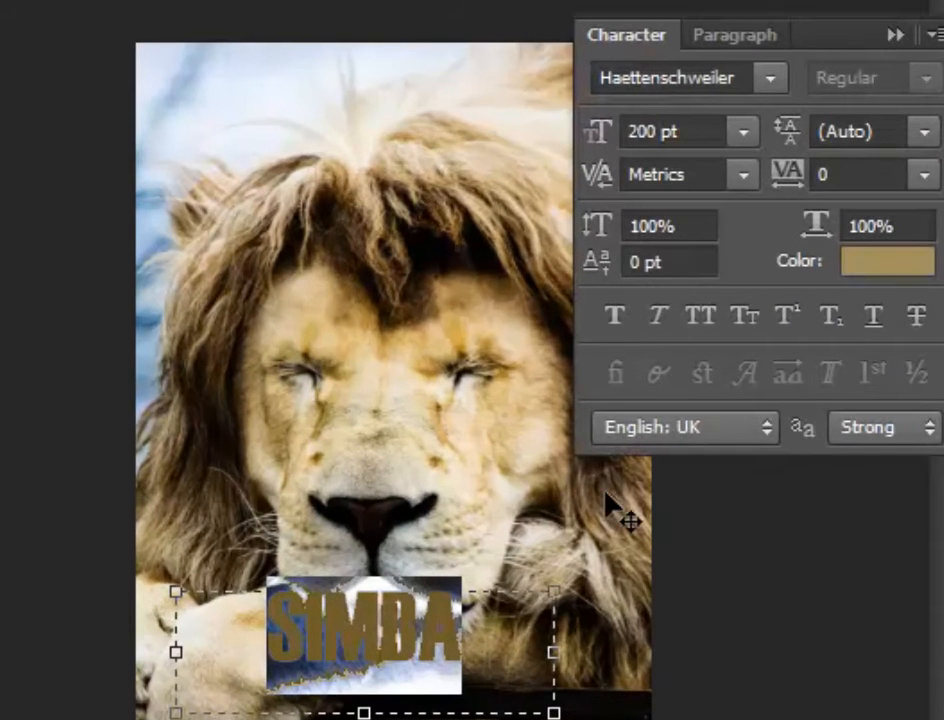
pyautogui.click(877, 261)
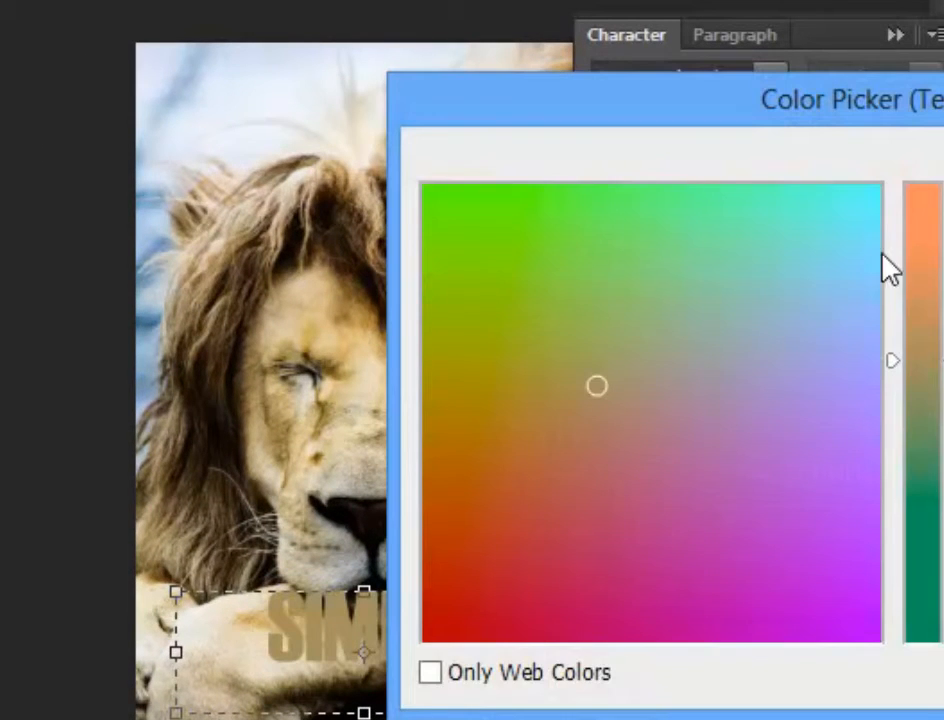
pyautogui.moveTo(867, 226); pyautogui.dragTo(910, 173)
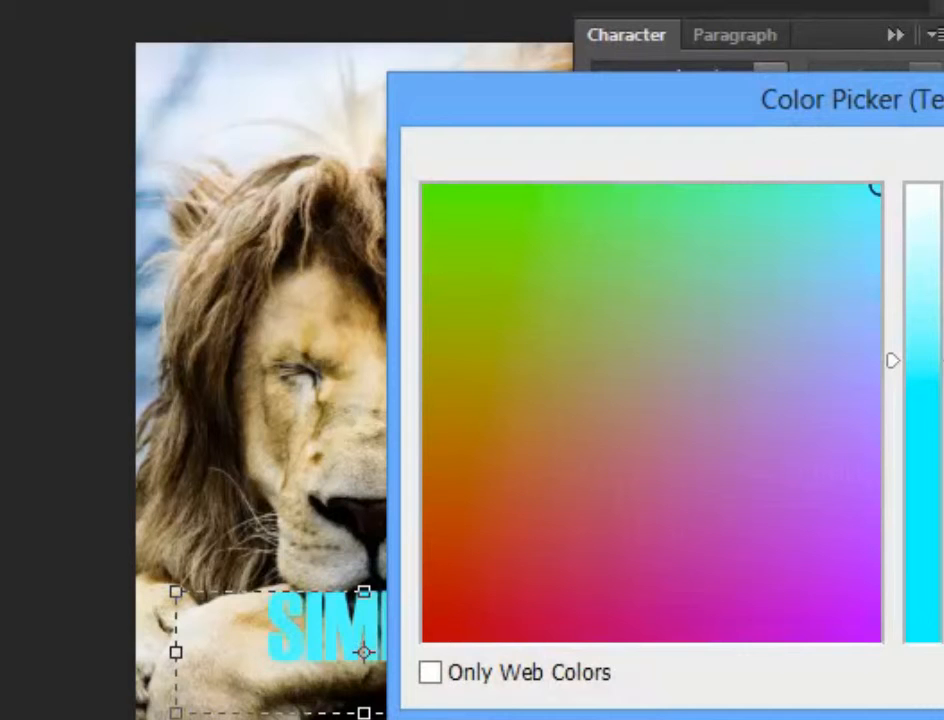
pyautogui.moveTo(940, 655); pyautogui.dragTo(940, 152)
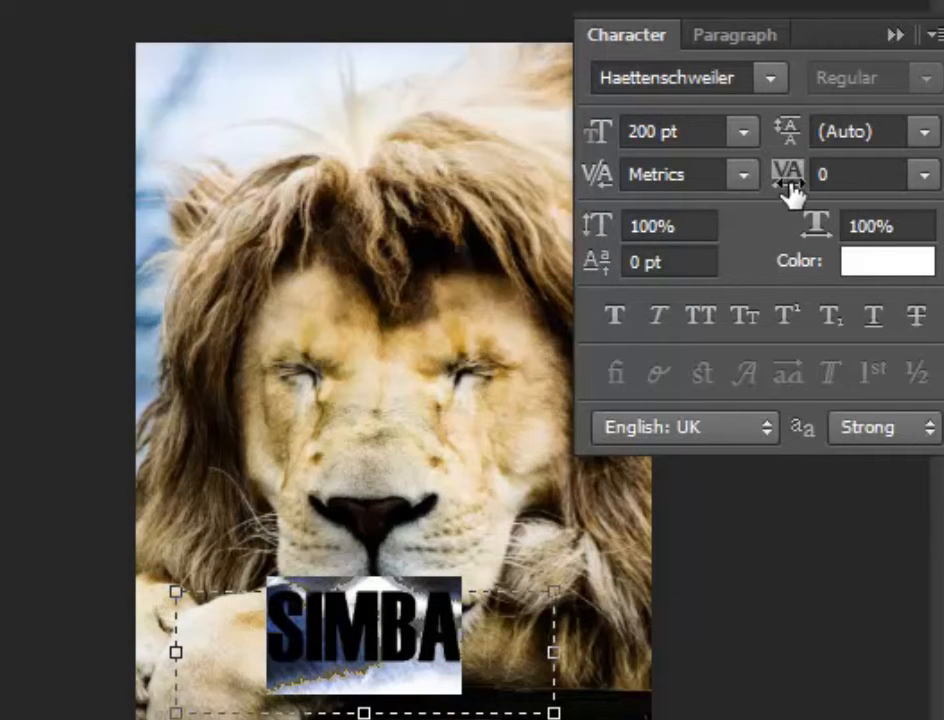
# - Space out the SIMBA letters with a tracking of 200, keeping the leading on Auto
pyautogui.moveTo(790, 190)
pyautogui.mouseDown()
pyautogui.moveTo(813, 190)
pyautogui.moveTo(763, 194)
pyautogui.moveTo(795, 195)
pyautogui.mouseUp()
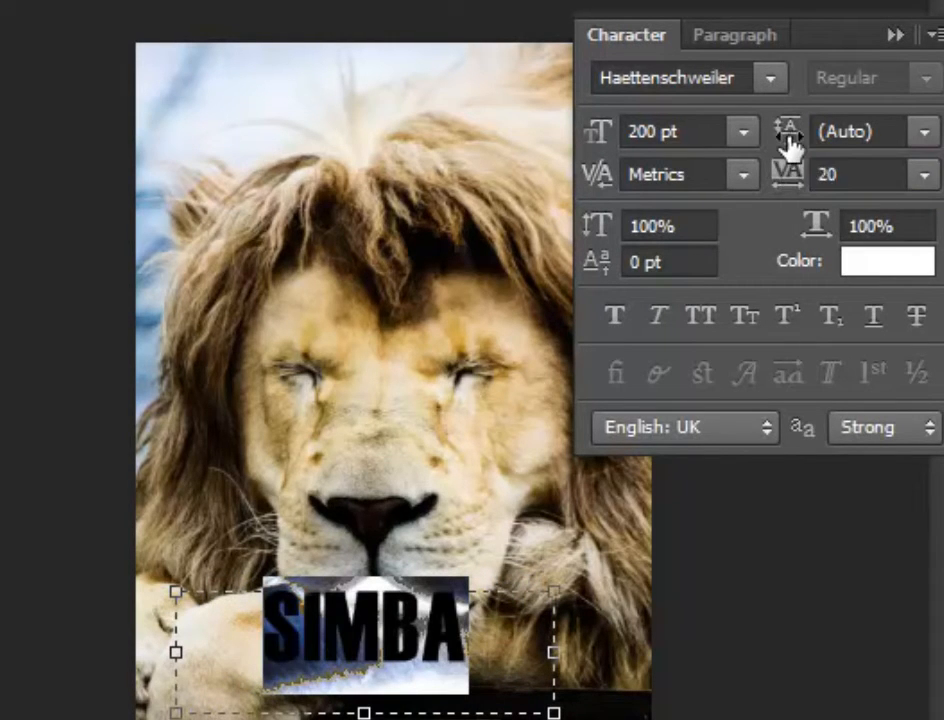
pyautogui.moveTo(786, 143); pyautogui.dragTo(782, 139)
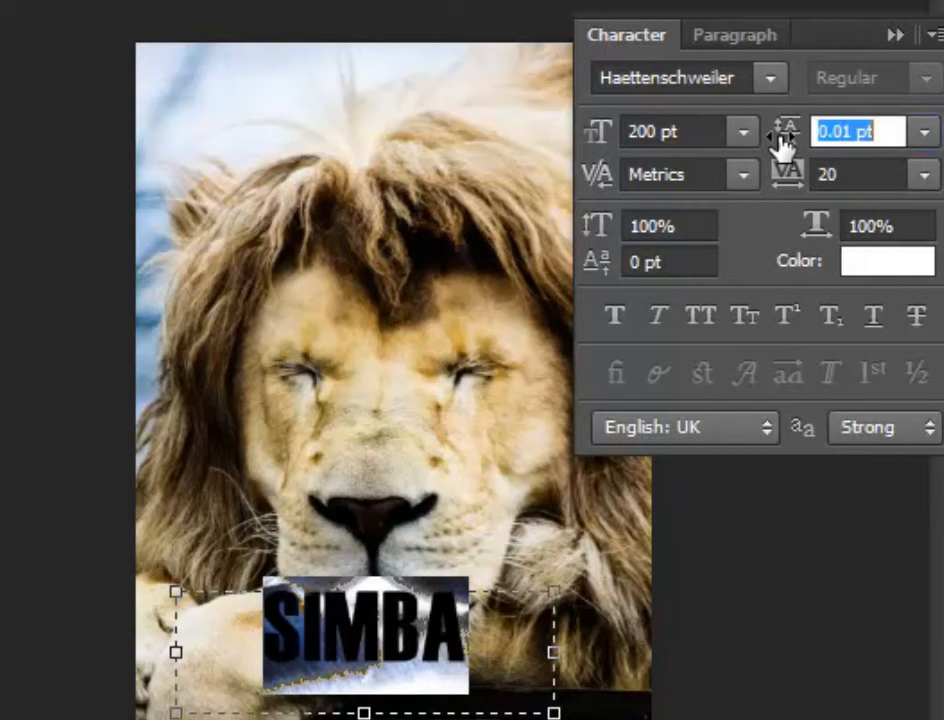
pyautogui.click(925, 133)
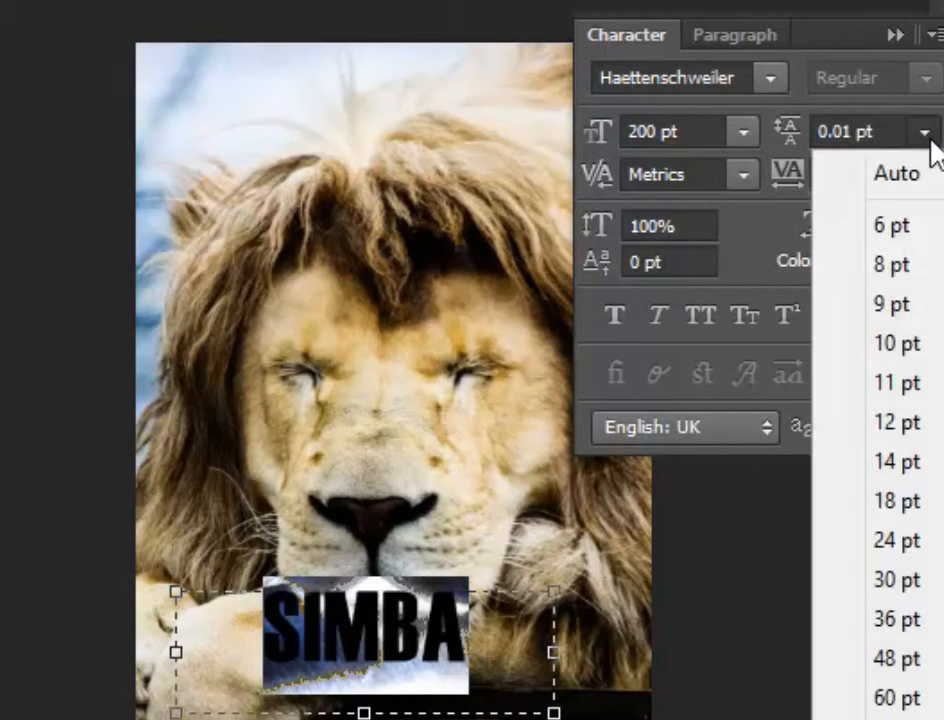
pyautogui.click(921, 175)
pyautogui.click(923, 175)
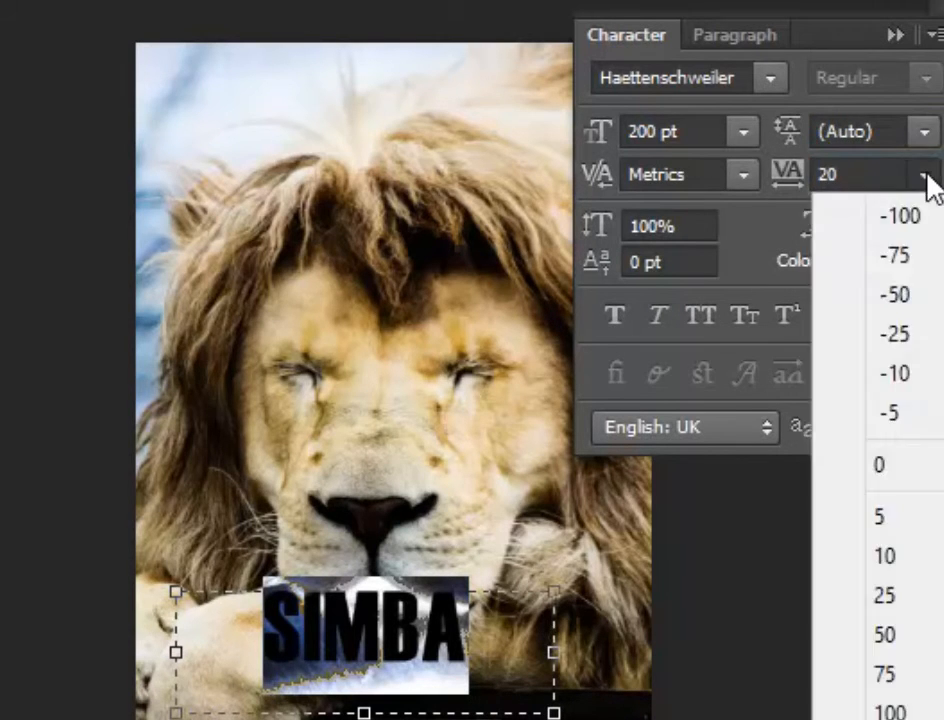
pyautogui.click(900, 716)
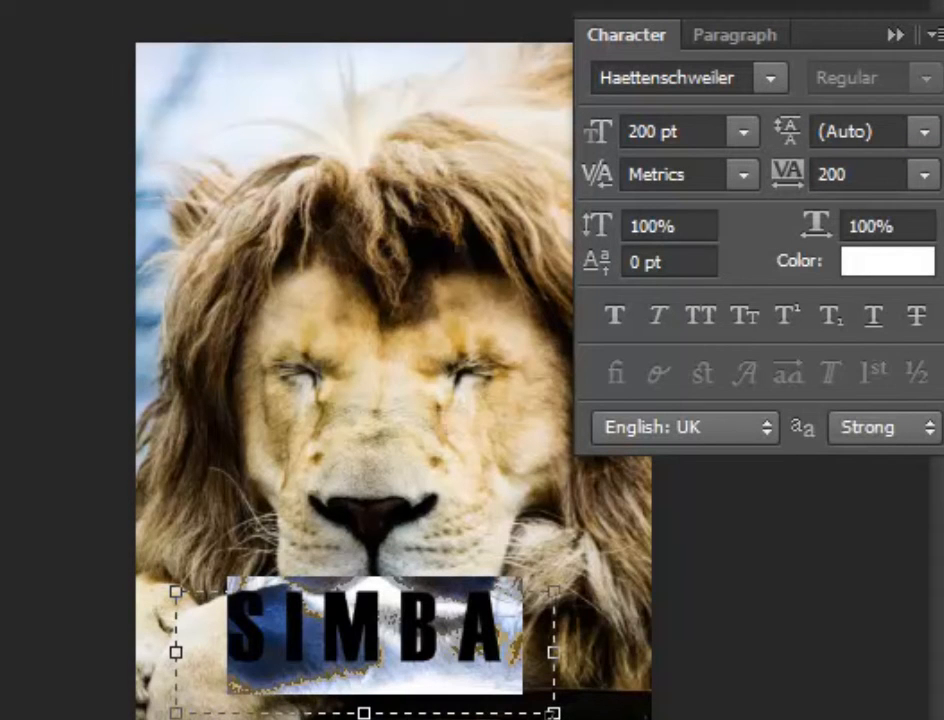
# - Widen the SIMBA text box to the image's right edge, set the tracking to 180, and commit the text
pyautogui.moveTo(554, 714); pyautogui.dragTo(653, 718)
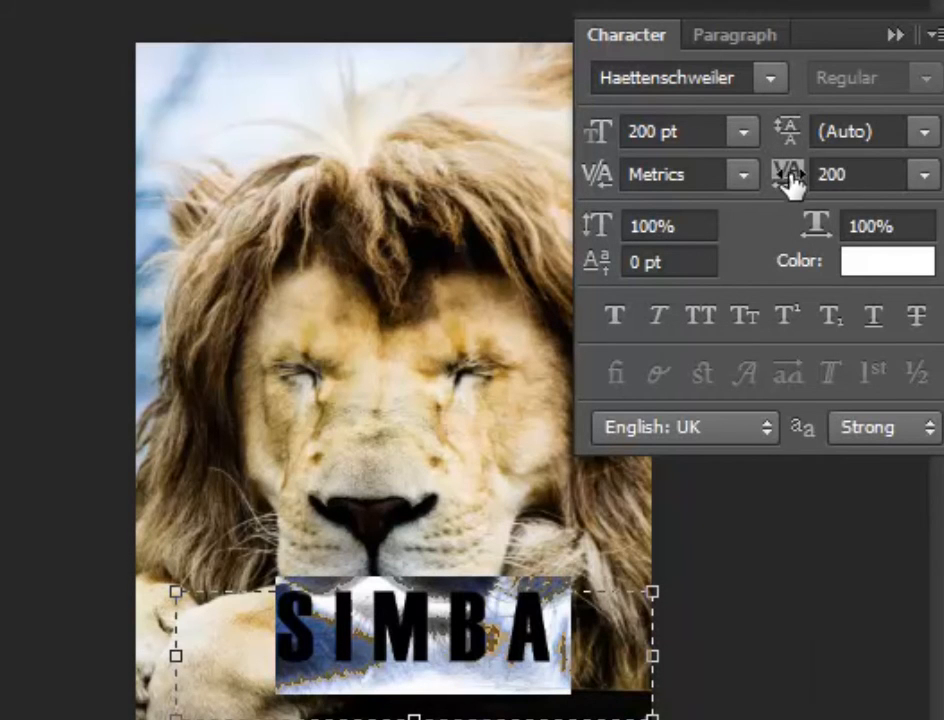
pyautogui.moveTo(790, 178)
pyautogui.mouseDown()
pyautogui.moveTo(818, 178)
pyautogui.moveTo(797, 181)
pyautogui.mouseUp()
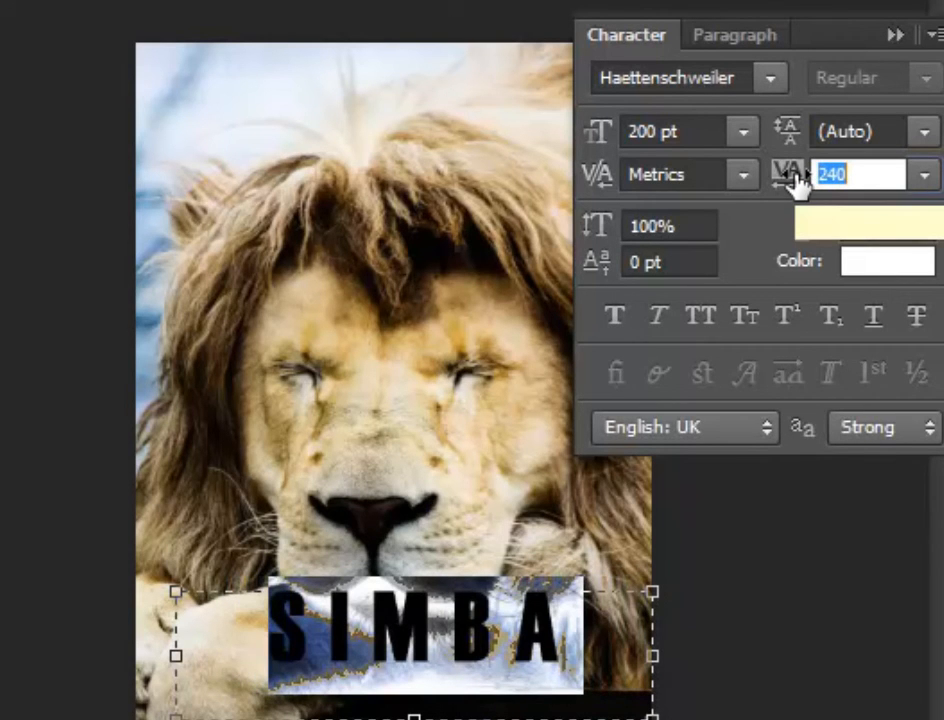
pyautogui.moveTo(797, 181); pyautogui.dragTo(790, 185)
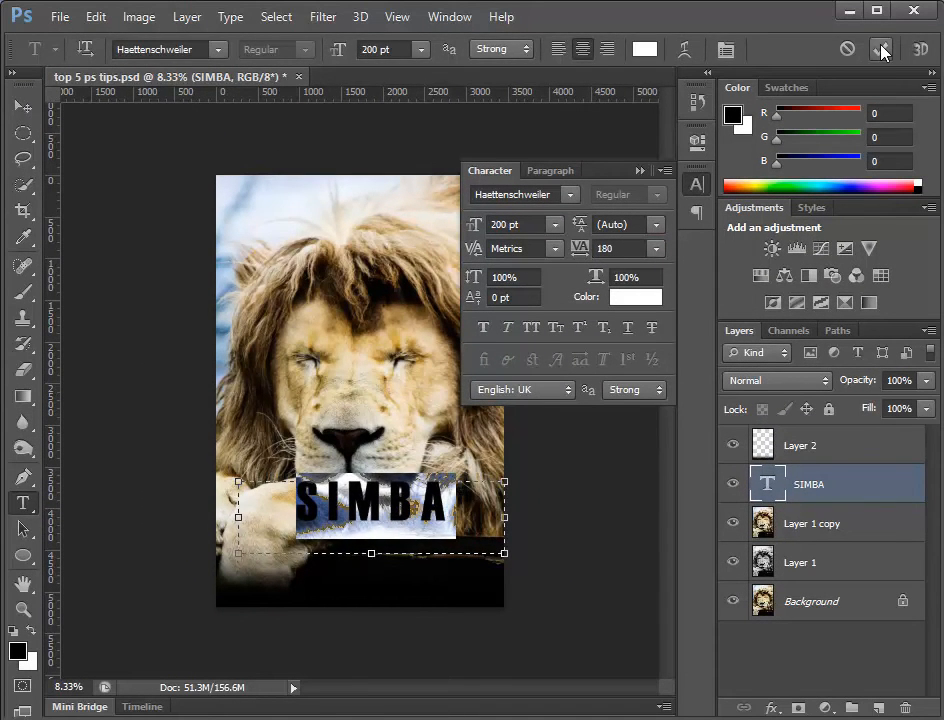
pyautogui.click(879, 50)
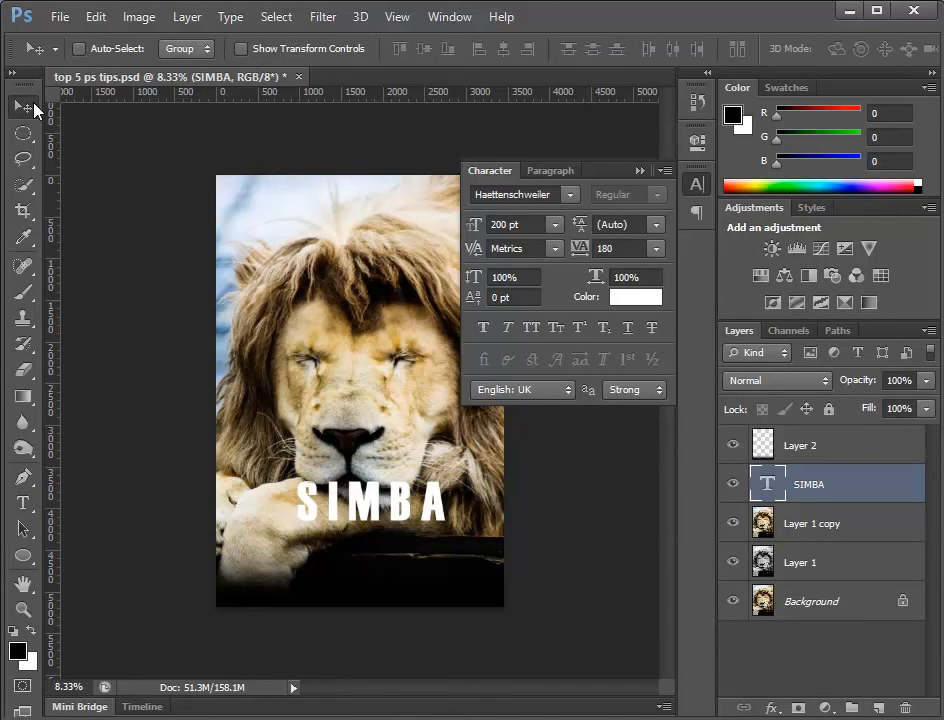
# - Move the SIMBA text onto the dark area at the image's lower right and delete Layer 2
pyautogui.moveTo(370, 509); pyautogui.dragTo(410, 569)
pyautogui.moveTo(828, 449); pyautogui.dragTo(905, 707)
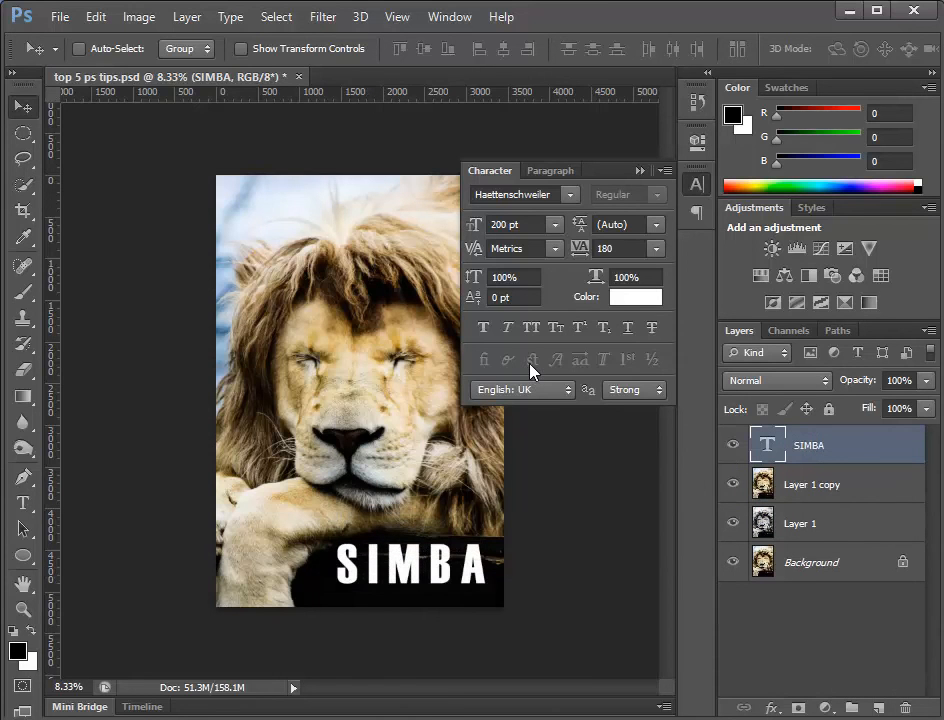